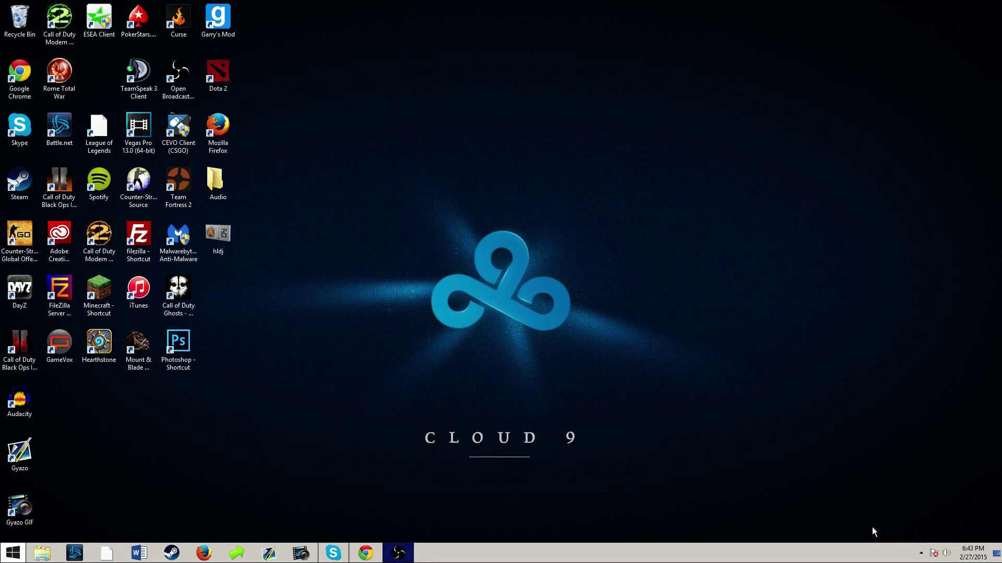
# Show the hidden tray icons and bring up the network icon's Open Network and Sharing Center menu
pyautogui.click(921, 553)
pyautogui.click(898, 471)
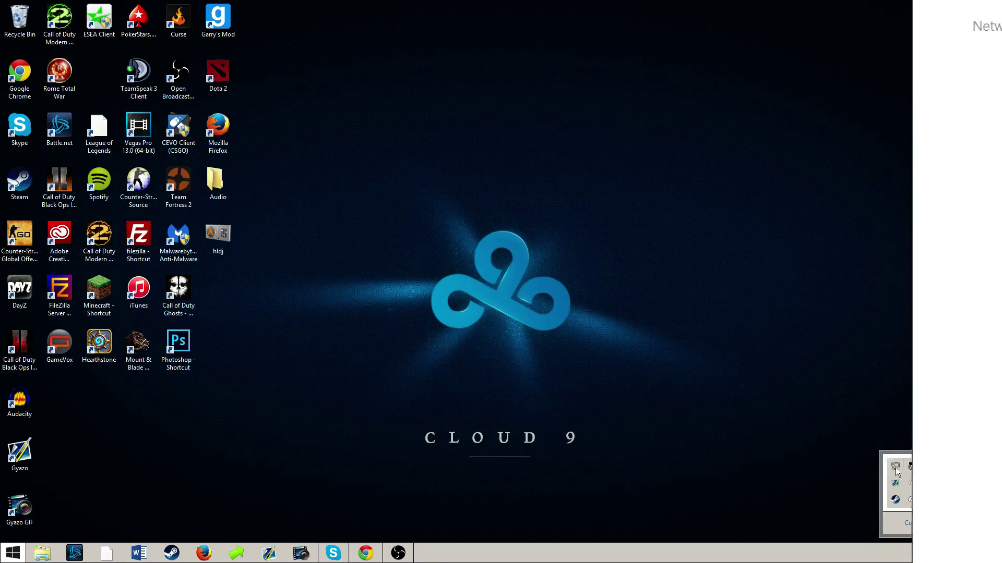
pyautogui.click(755, 228)
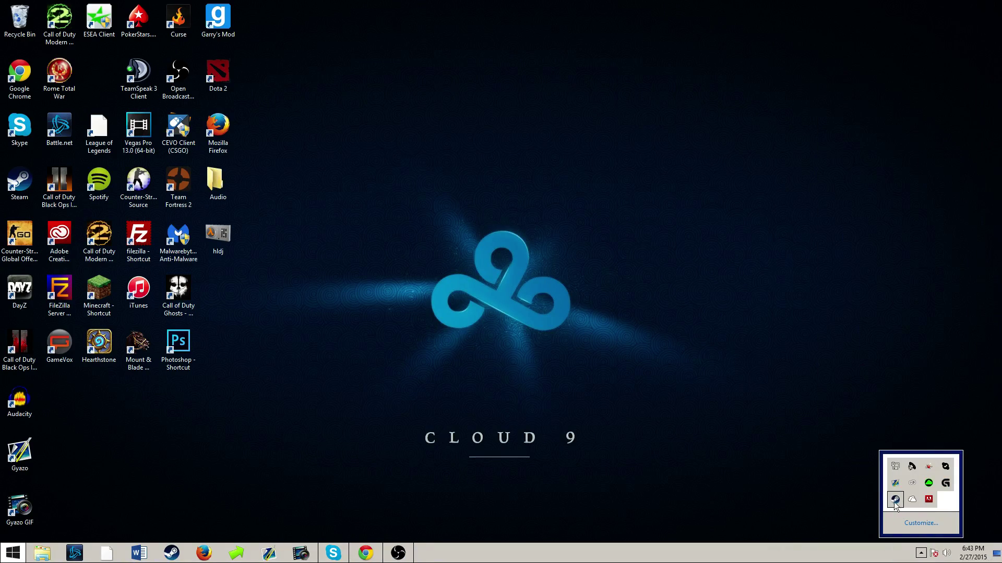
pyautogui.rightClick(896, 470)
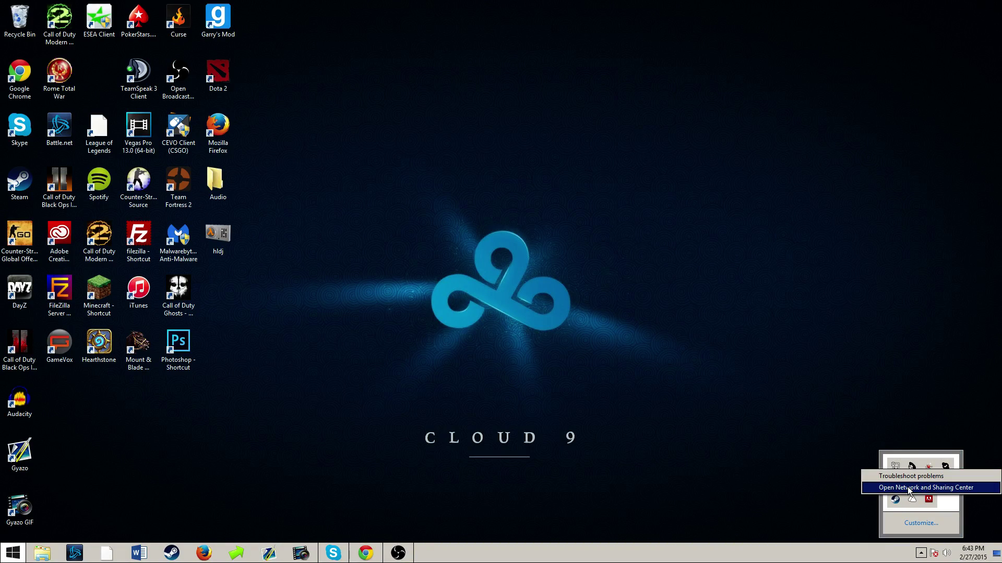
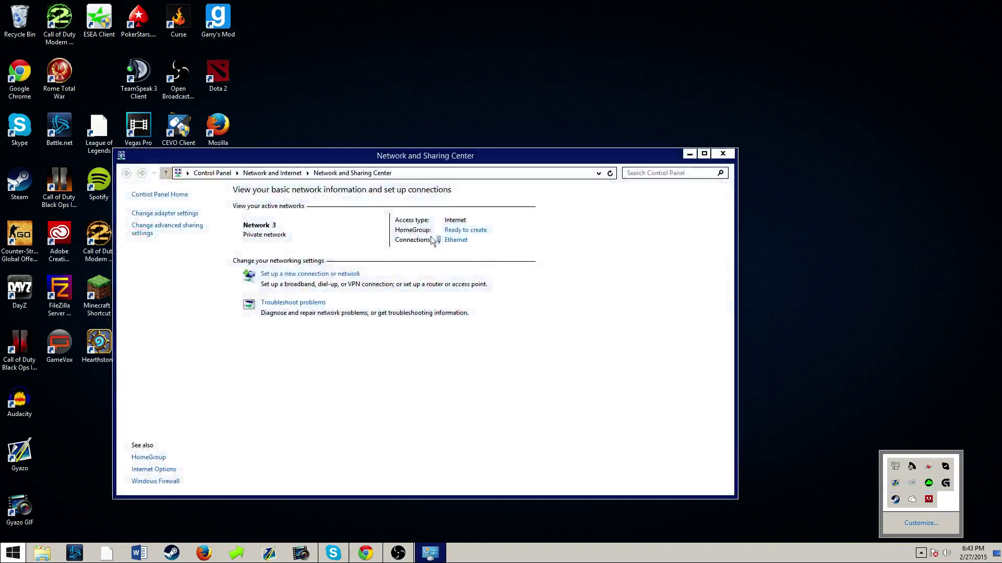
# Review the advanced sharing settings, then return to the network overview
pyautogui.click(144, 232)
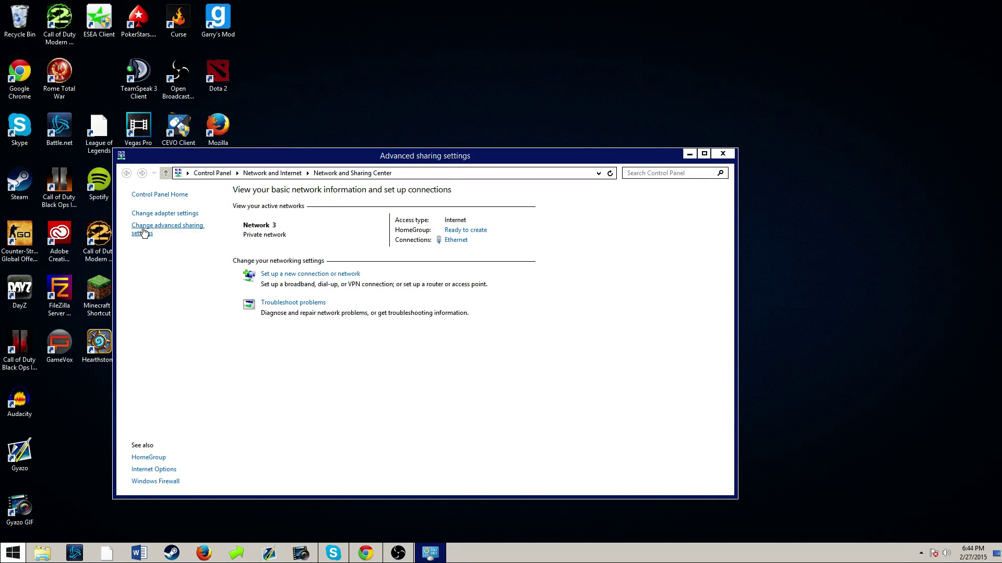
pyautogui.click(126, 173)
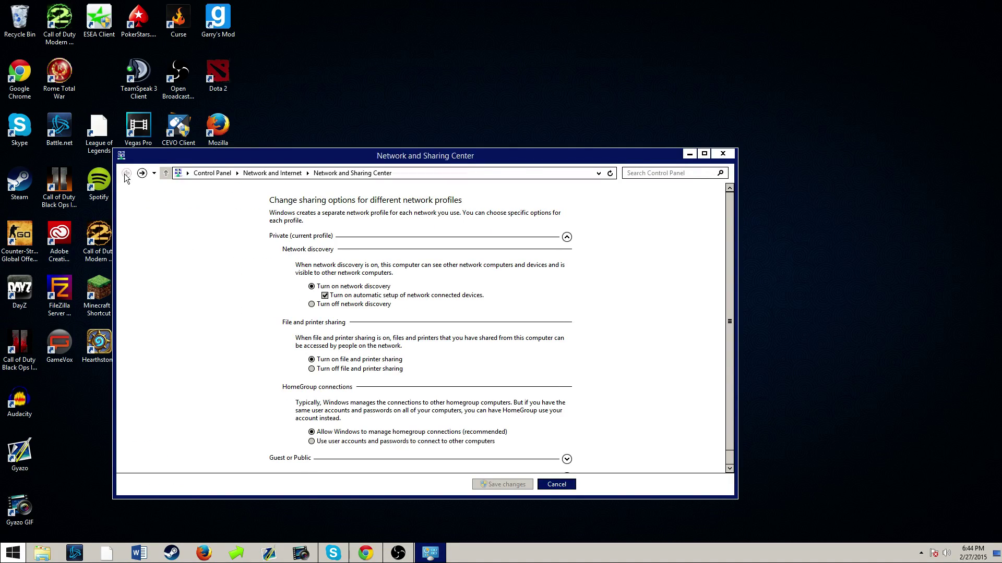
# From the adapter list, open the Ethernet adapter's status and then its Properties dialog
pyautogui.click(166, 218)
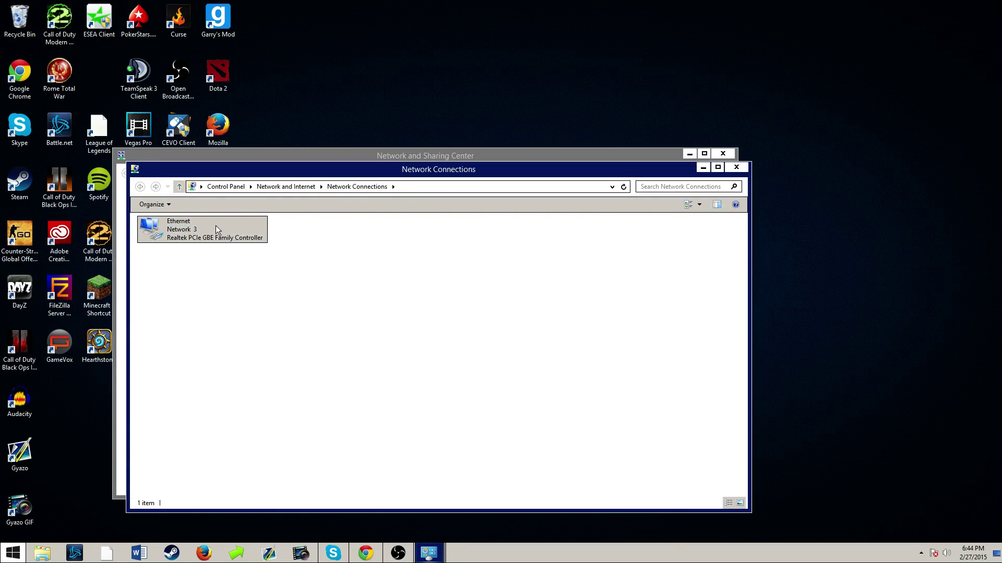
pyautogui.doubleClick(215, 225)
pyautogui.click(444, 366)
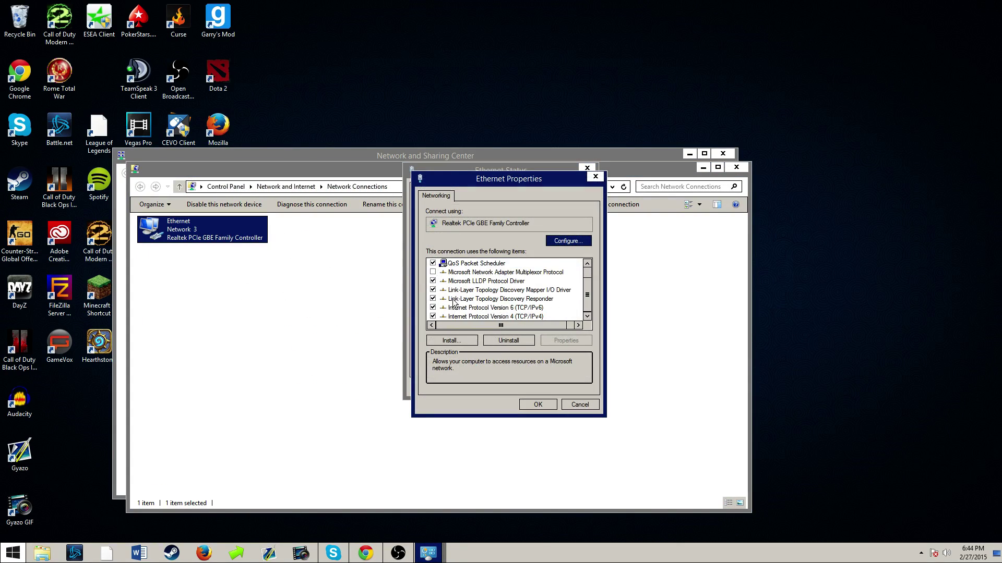
# In IPv4 properties, switch to manual DNS and enter 8.8.8.8 and 8.8.4.4
pyautogui.doubleClick(484, 318)
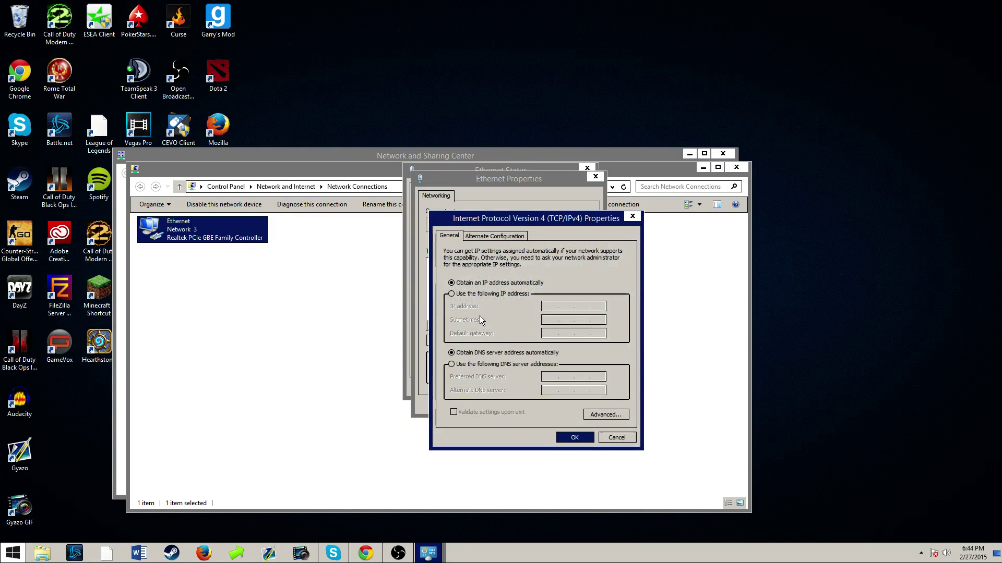
pyautogui.click(453, 365)
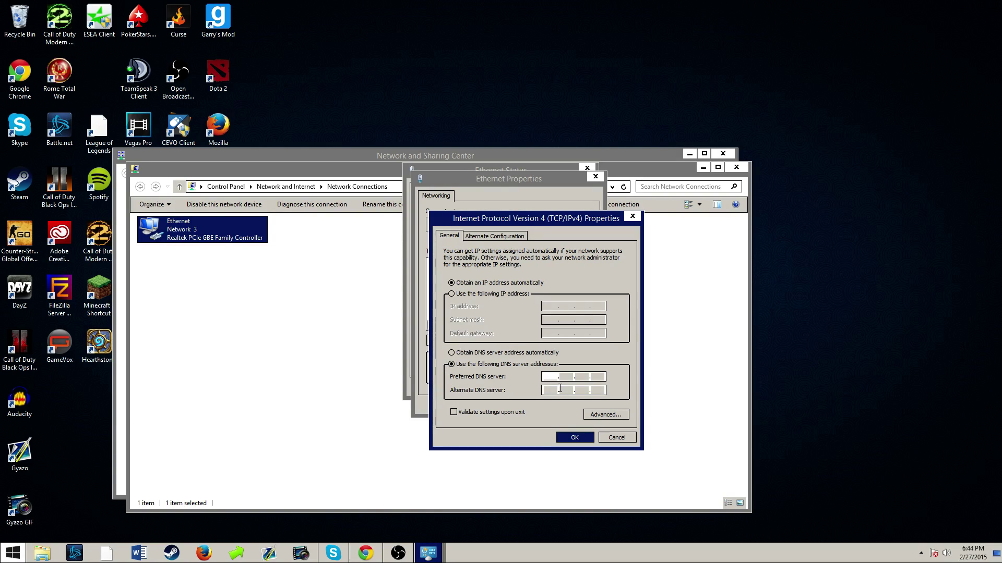
pyautogui.write('8.8.8.8')
pyautogui.click(560, 389)
pyautogui.write('8.8')
pyautogui.write('.4.4')
# Confirm the new DNS servers and close the IPv4, Ethernet properties and status windows
pyautogui.click(576, 437)
pyautogui.click(577, 437)
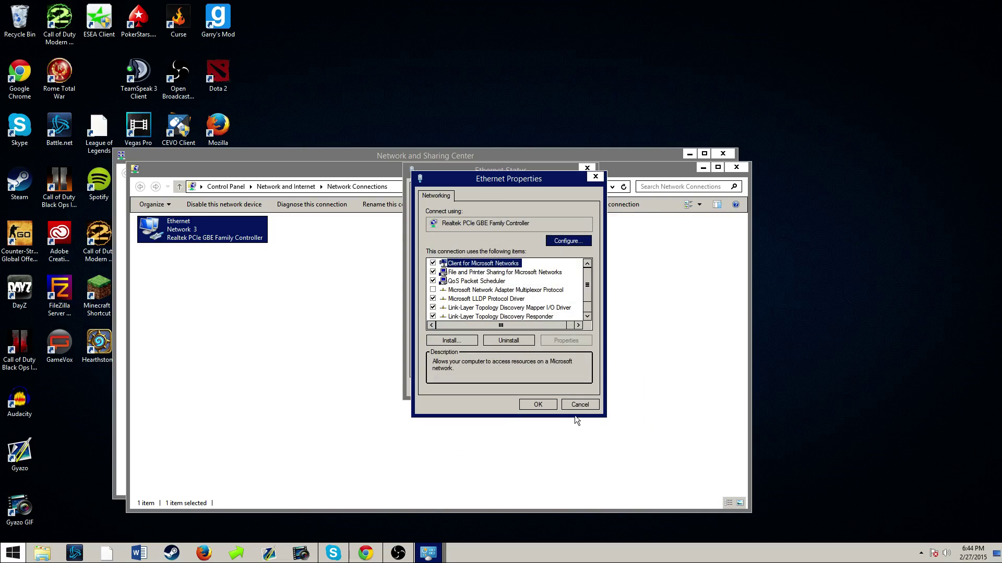
pyautogui.click(529, 405)
pyautogui.click(572, 388)
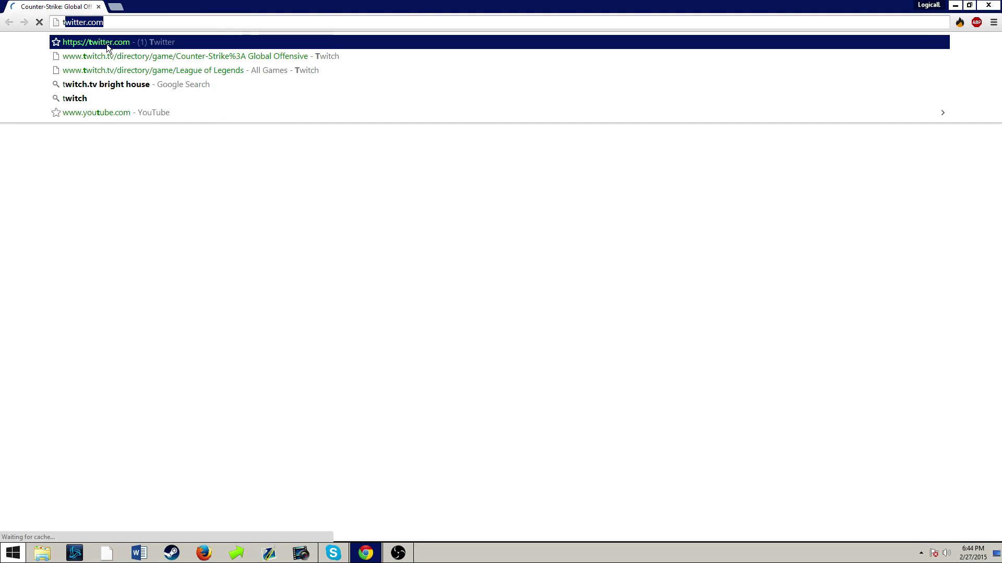
# Load the Twitch CS:GO directory, then open YouTube in a new tab and close Twitch
pyautogui.press('Down')
pyautogui.click(114, 56)
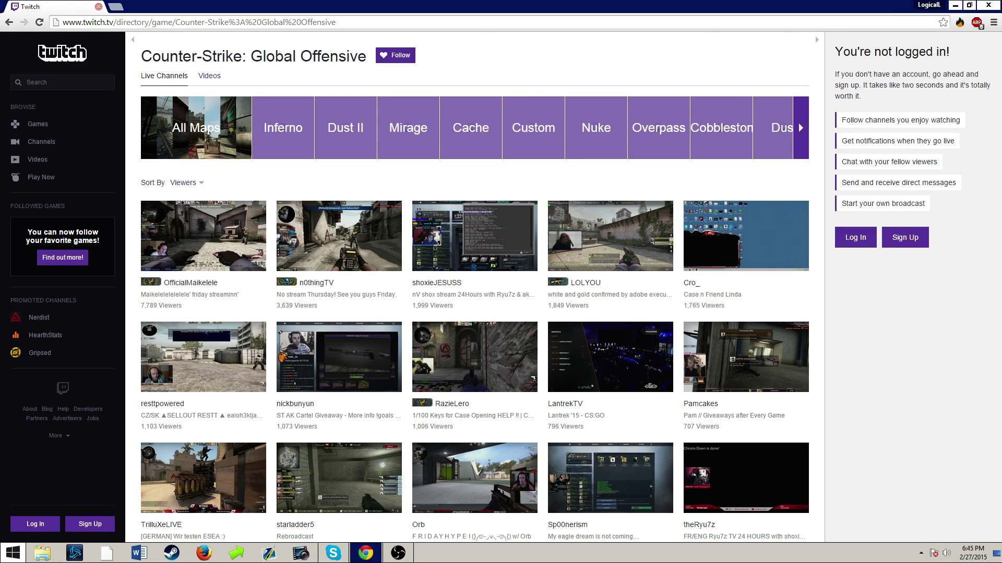
pyautogui.click(117, 8)
pyautogui.click(93, 42)
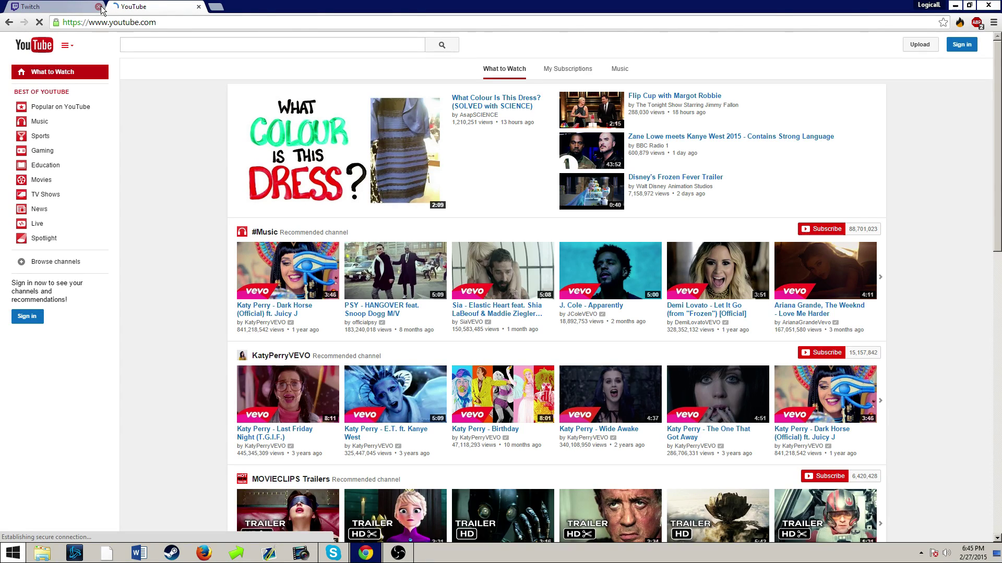
pyautogui.click(99, 6)
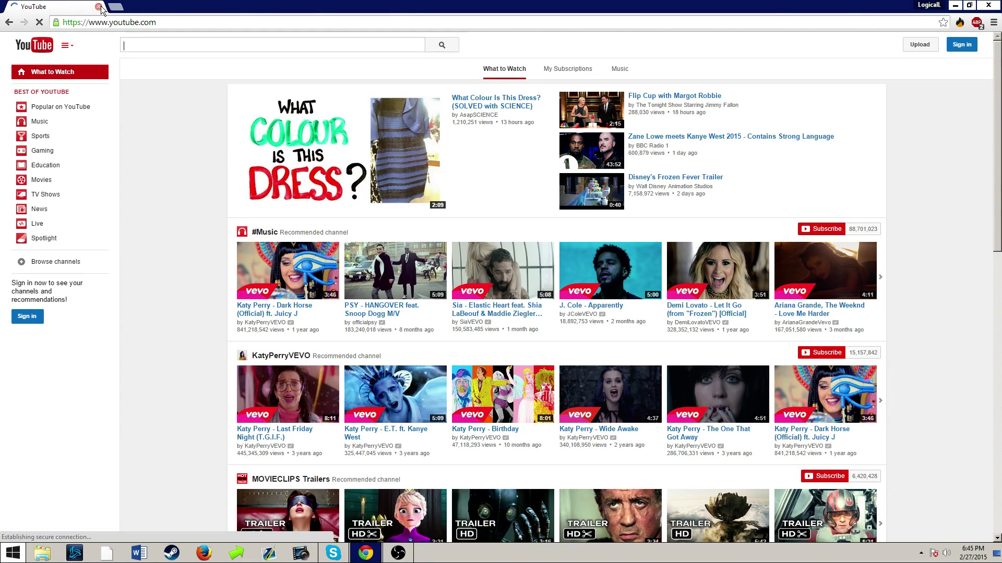